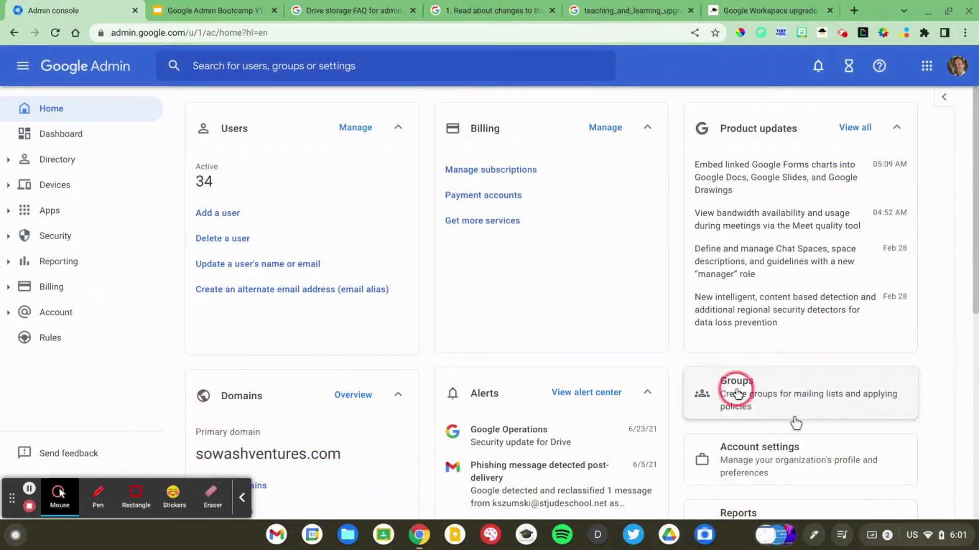
- Circle the Reports card on the Admin home page, then open the Reports overview
scroll(735, 390, "down", 4)
left_click(98, 494)
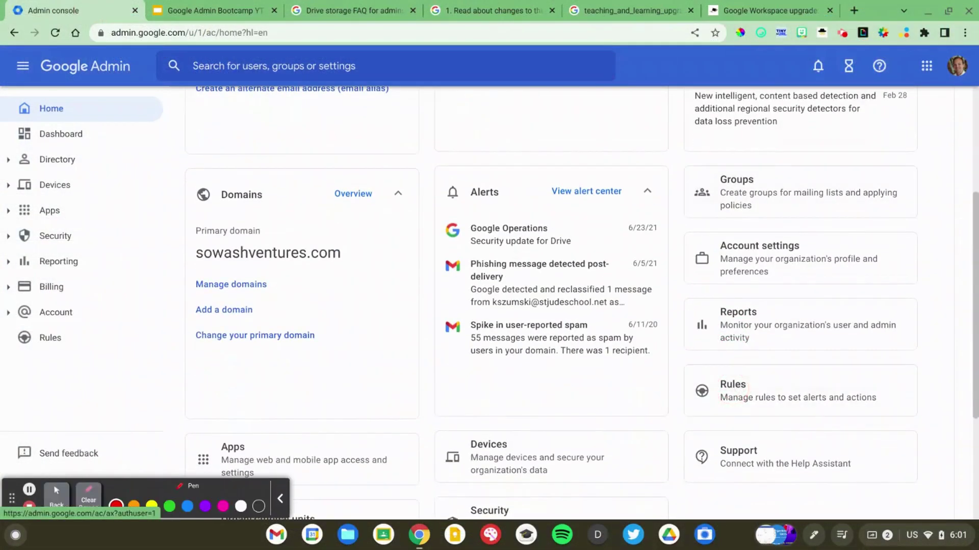
scroll(581, 302, "down", 1)
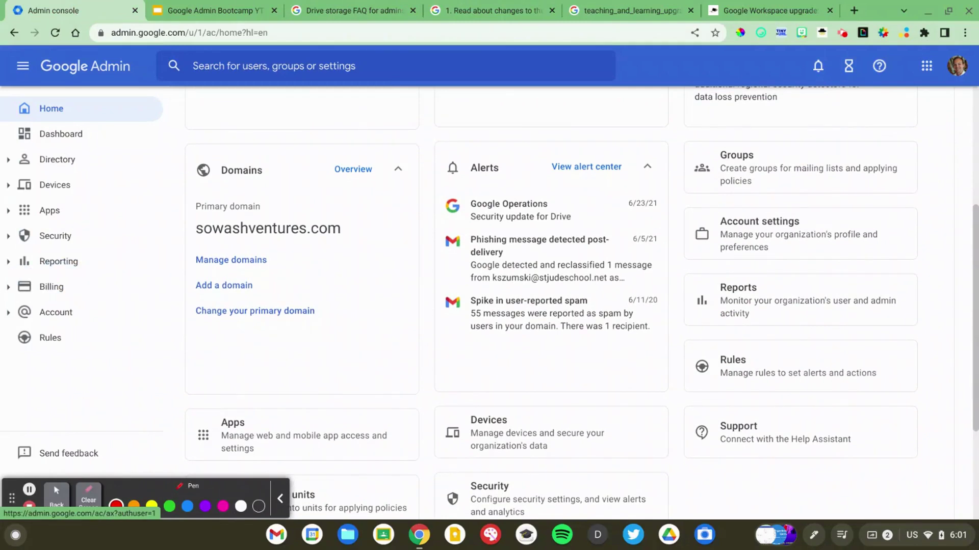
mouse_move(800, 264)
left_mouse_down()
mouse_move(866, 336)
mouse_move(787, 264)
left_mouse_up()
left_click(89, 493)
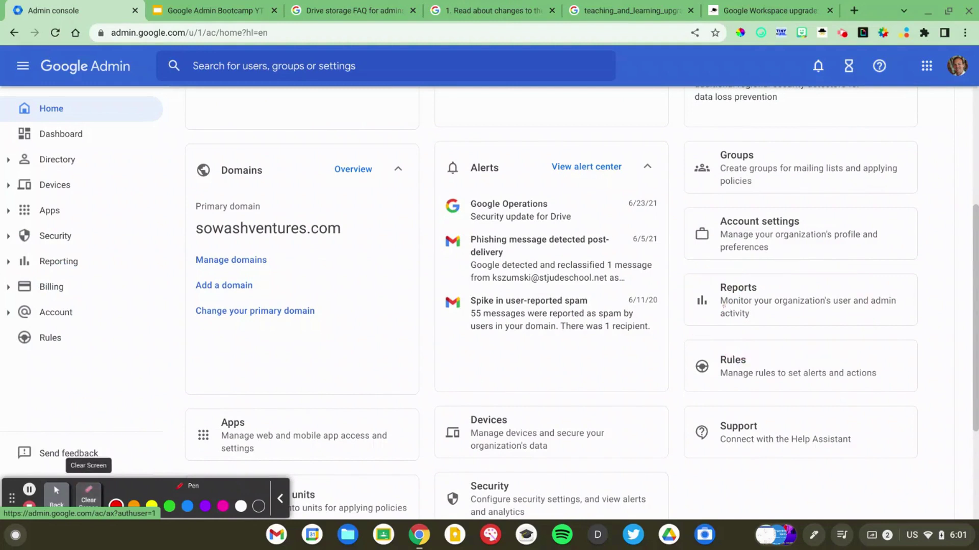
left_click(56, 492)
left_click(801, 301)
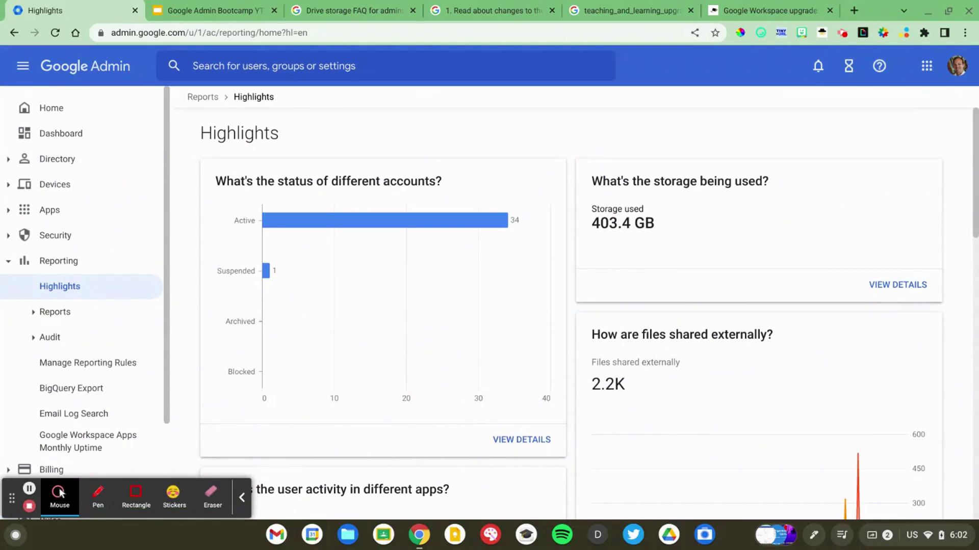
- Circle the storage-used figure in Highlights, then open its detailed storage usage report
left_click(98, 494)
mouse_move(587, 161)
left_mouse_down()
mouse_move(912, 168)
mouse_move(711, 139)
left_mouse_up()
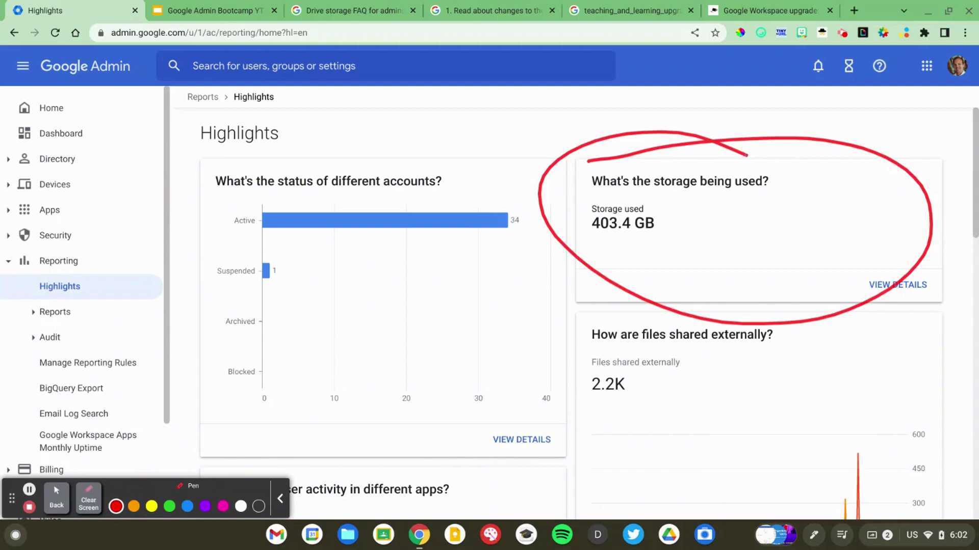
left_click(88, 499)
left_click(57, 496)
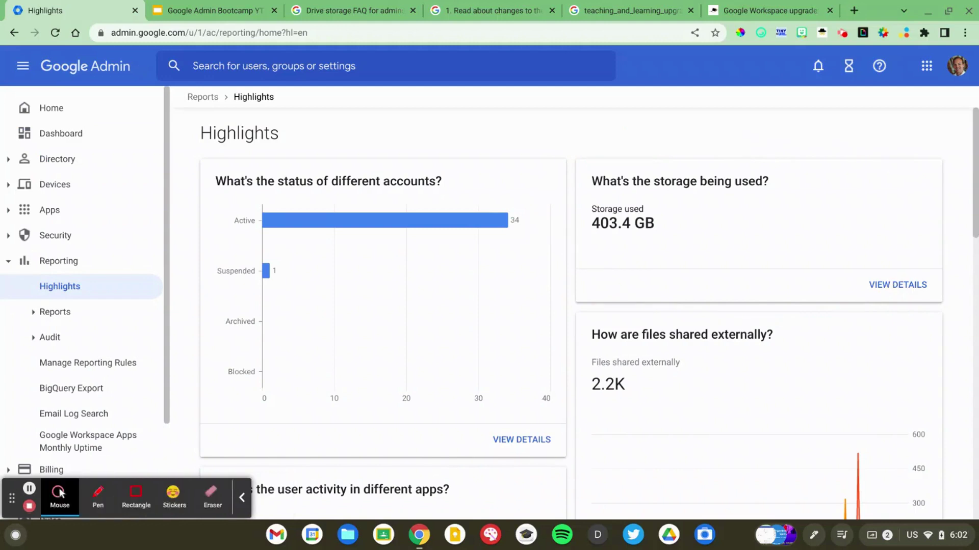
left_click(893, 281)
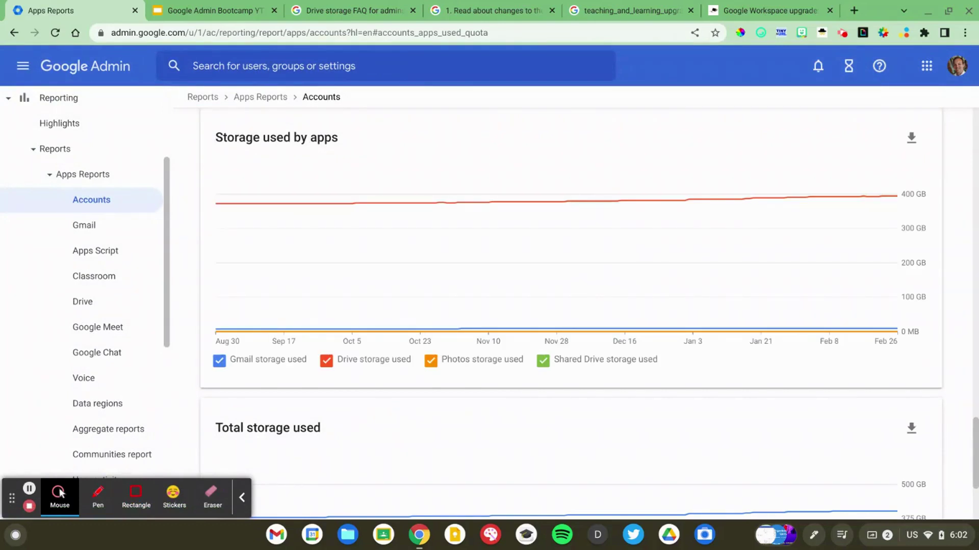
left_click(98, 494)
left_click_drag(245, 334, 187, 297)
left_click_drag(358, 336, 320, 310)
left_click_drag(465, 342, 396, 299)
left_click_drag(582, 336, 501, 292)
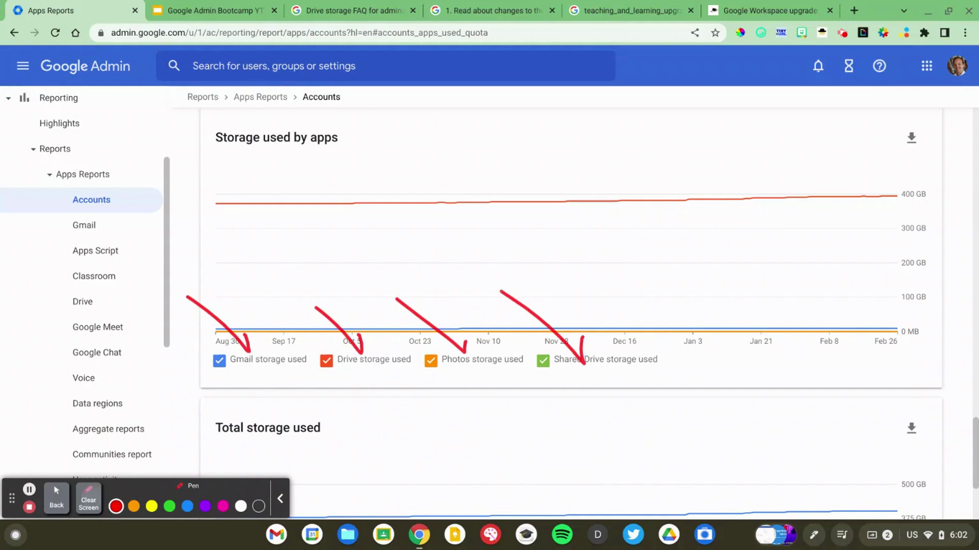
left_click(88, 499)
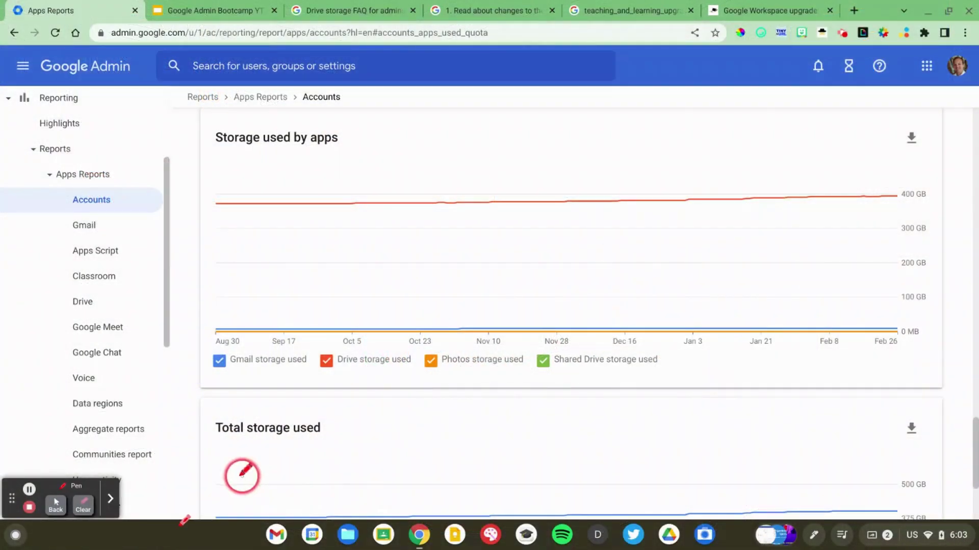
- Expand Reports > User Reports in the sidebar, circle Apps usage, and open that report
key("Escape")
scroll(124, 356, "down", 4)
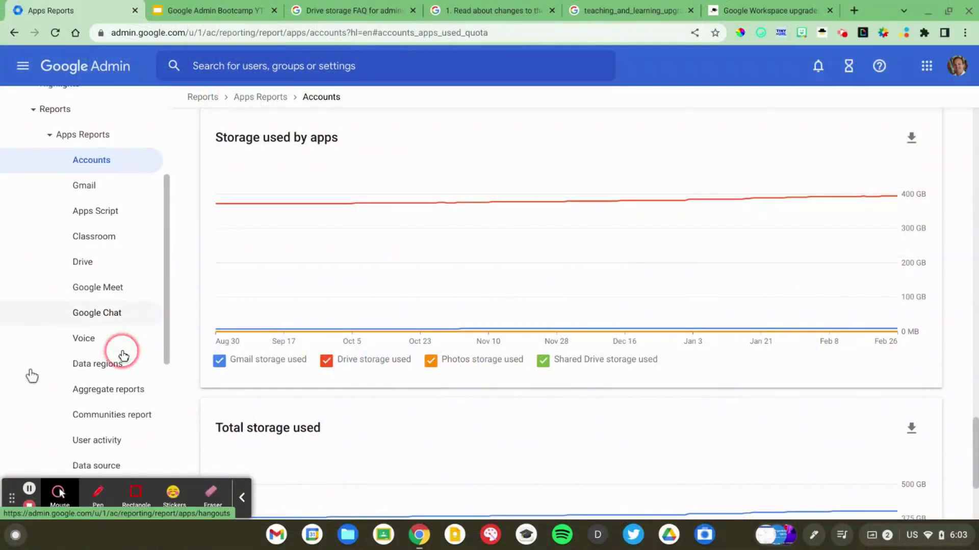
left_click(72, 351)
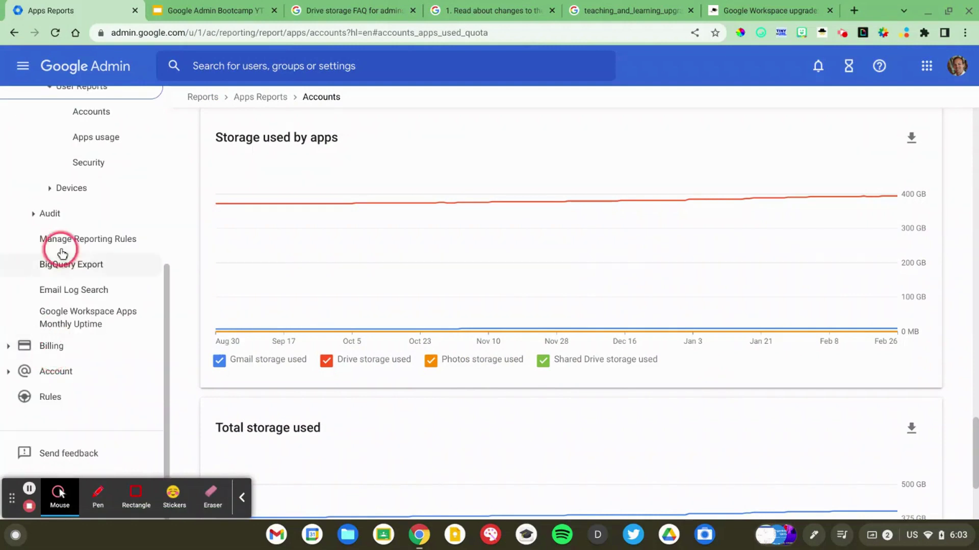
scroll(65, 225, "up", 2)
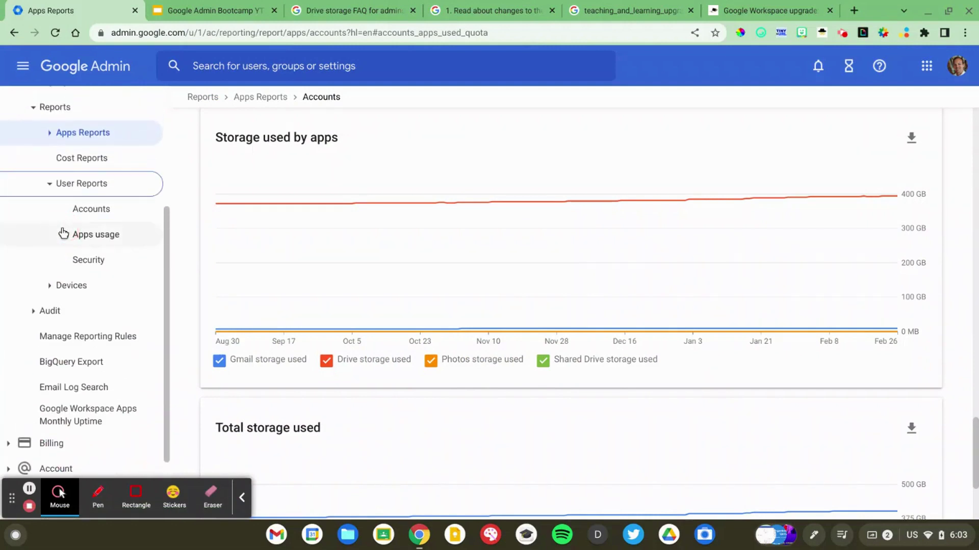
left_click(98, 496)
mouse_move(49, 223)
left_mouse_down()
mouse_move(144, 229)
mouse_move(41, 225)
left_mouse_up()
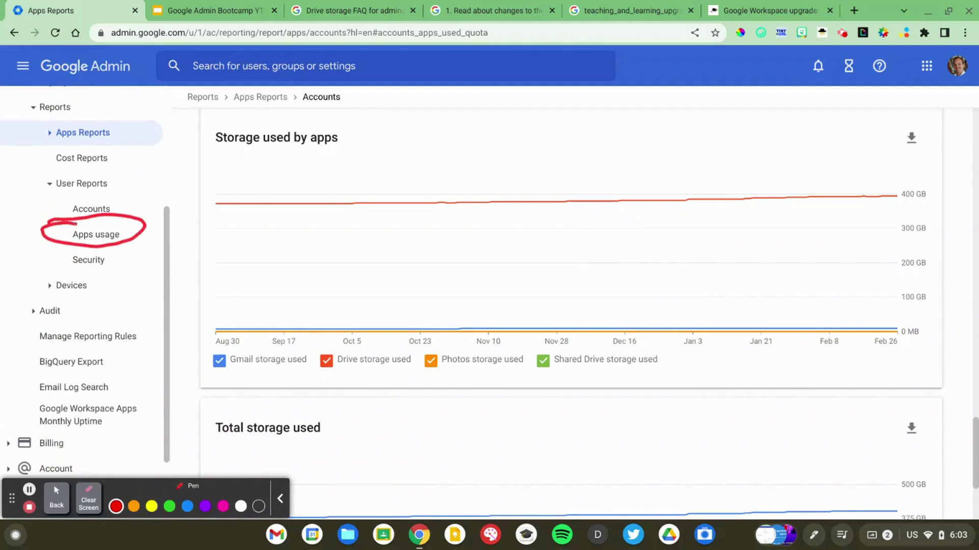
left_click(88, 497)
left_click(56, 497)
left_click(85, 235)
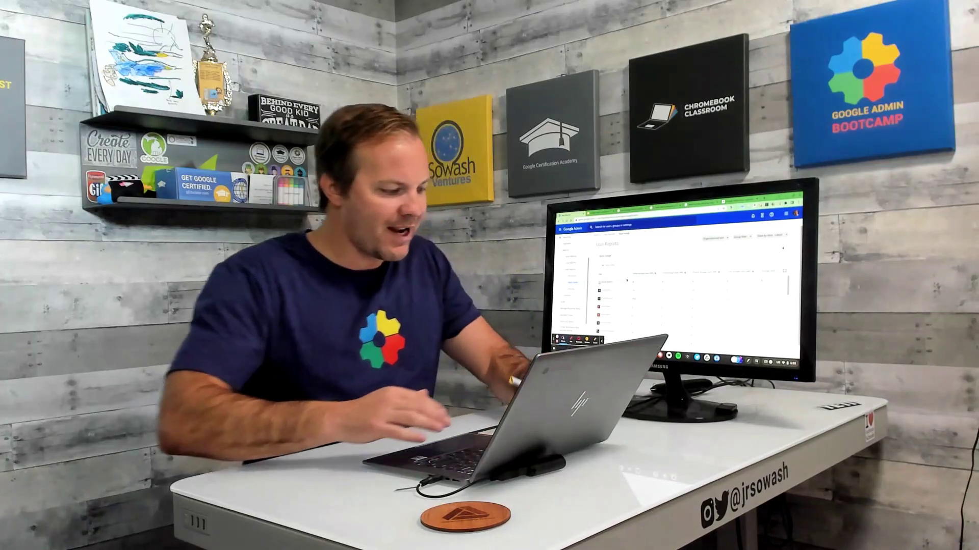
- Mark the Total storage used and Storage used (%) columns, then begin adding a report filter
mouse_move(718, 216)
left_mouse_down()
mouse_move(810, 206)
mouse_move(709, 246)
mouse_move(763, 219)
left_mouse_up()
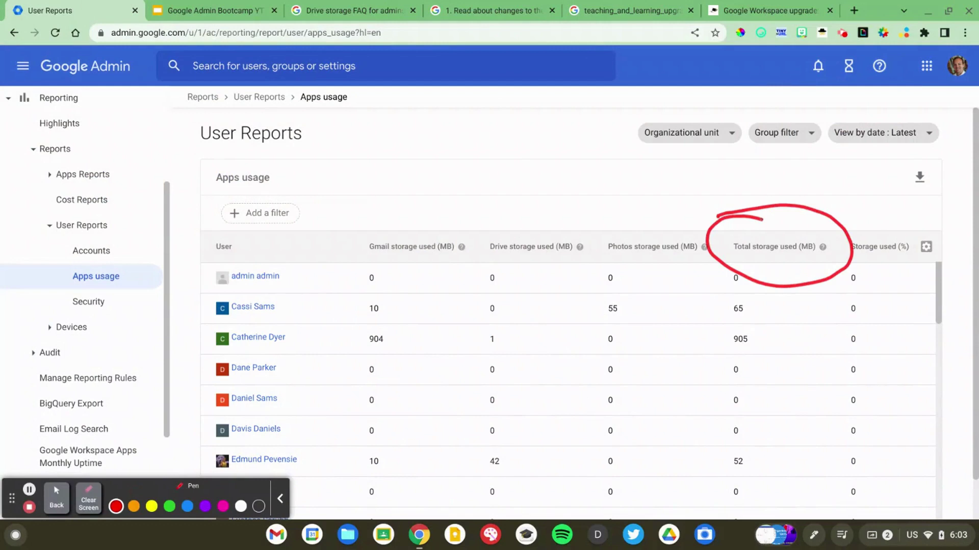
left_click_drag(851, 187, 911, 227)
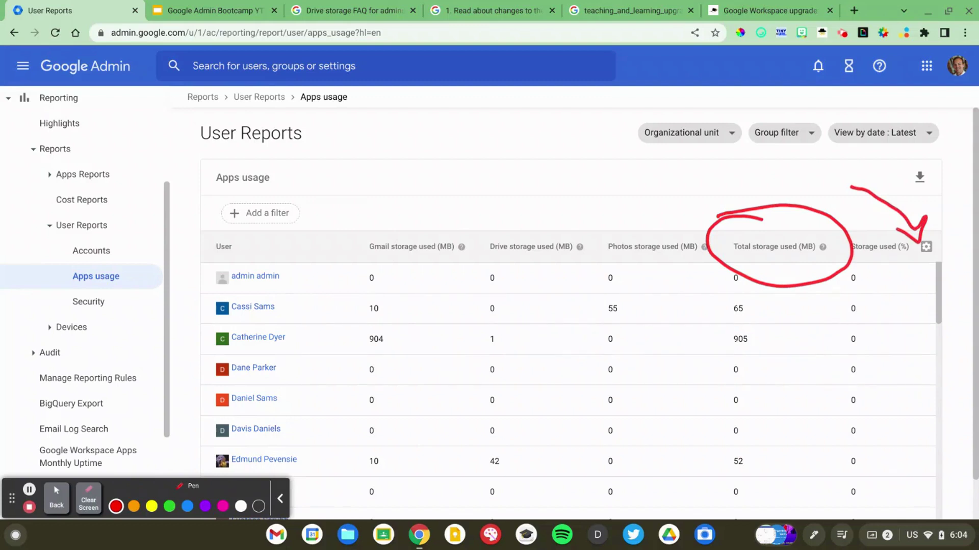
left_click(88, 497)
left_click(56, 497)
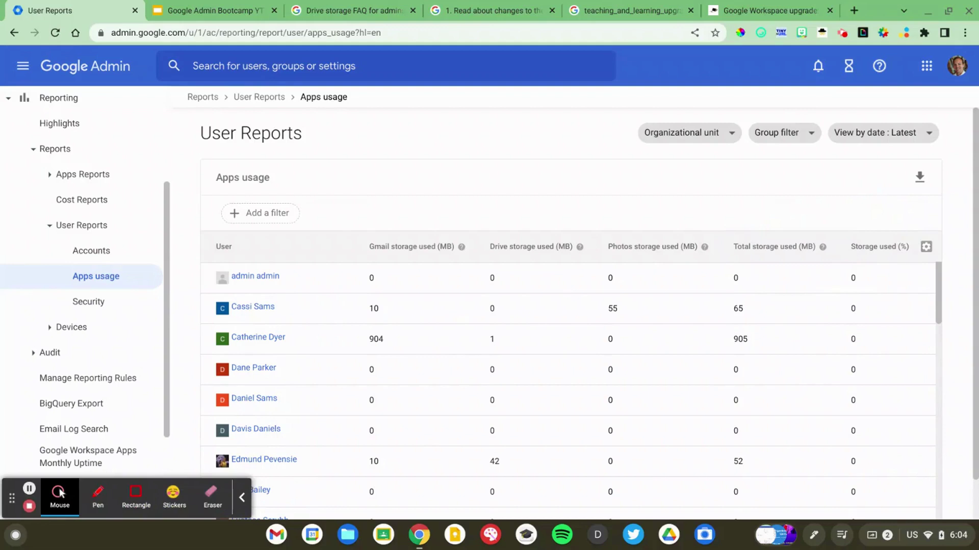
left_click(266, 214)
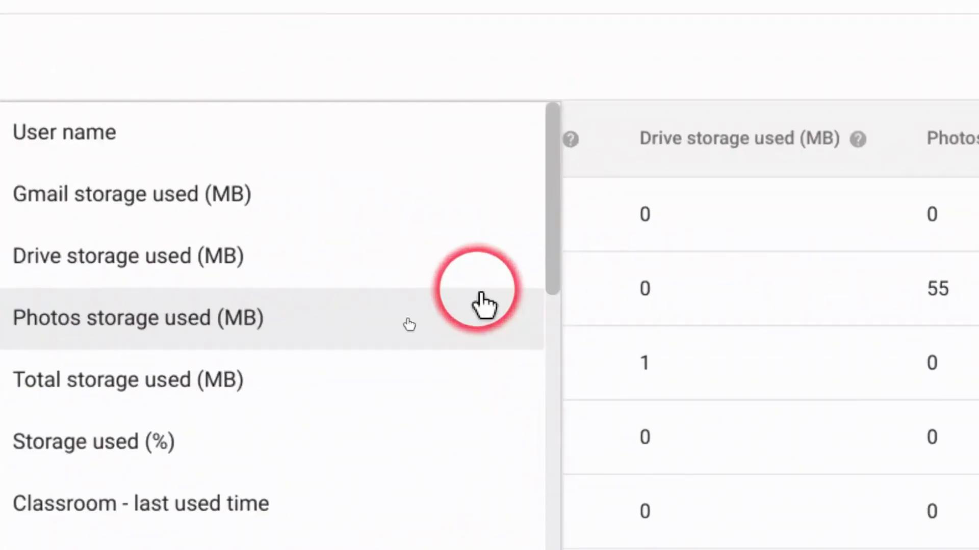
- Apply a Total storage used (MB) filter of greater than equal to 10000
left_click(256, 377)
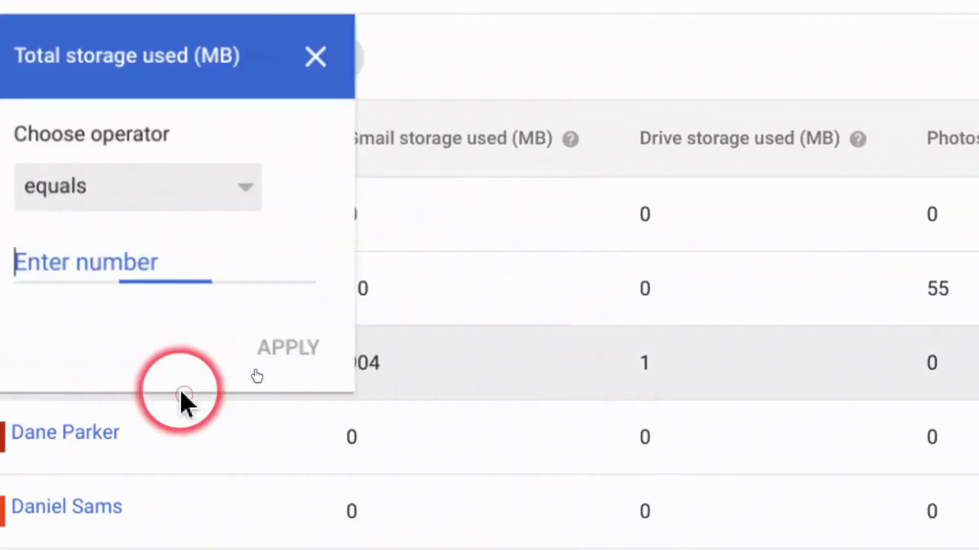
left_click(306, 269)
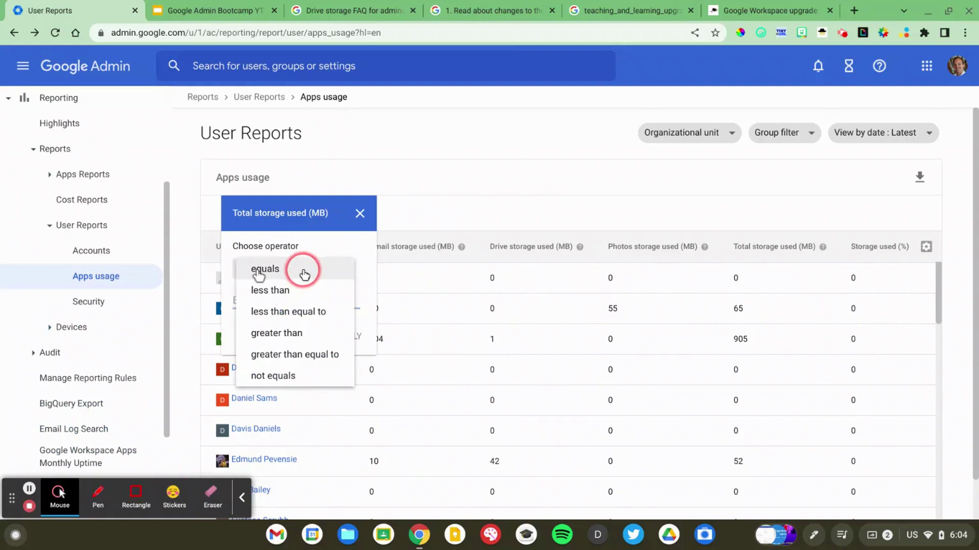
left_click(302, 355)
left_click(270, 302)
type("10000")
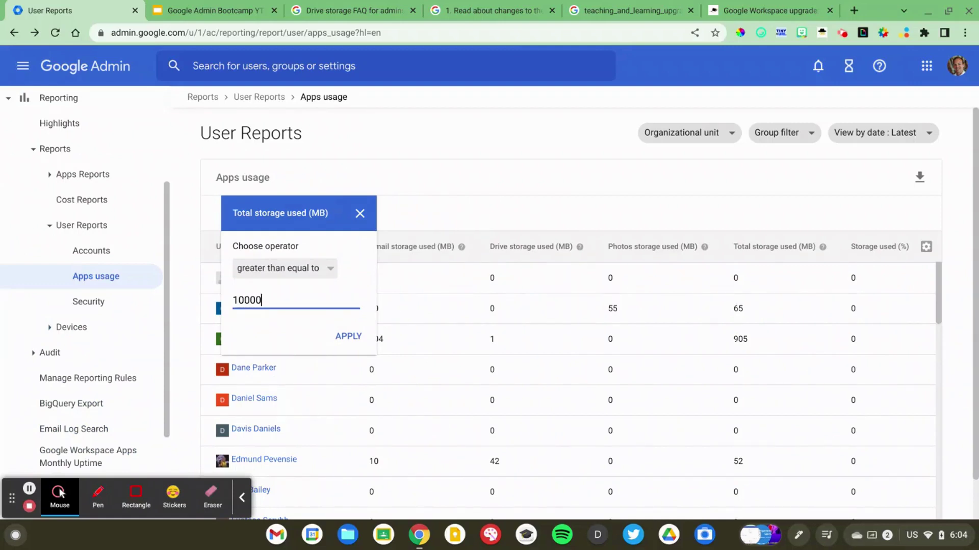
left_click(343, 342)
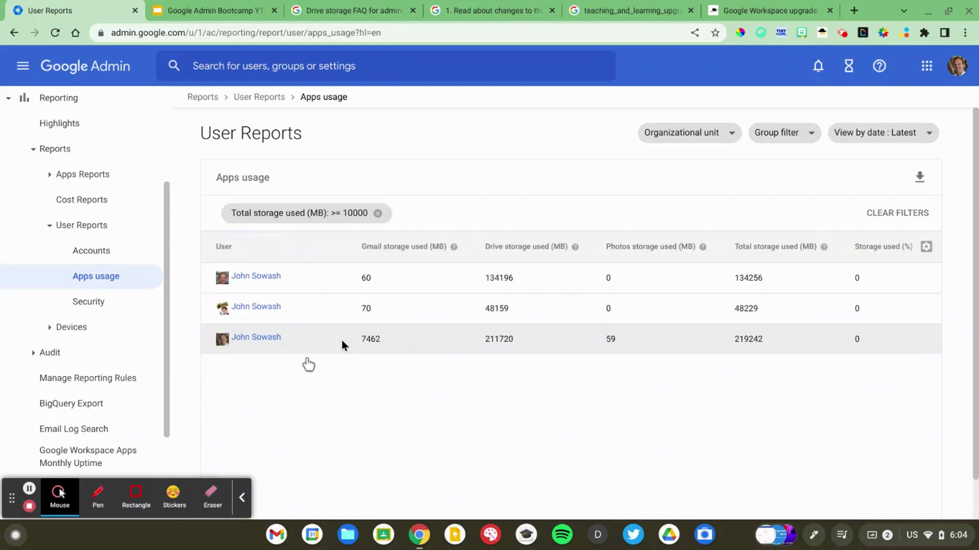